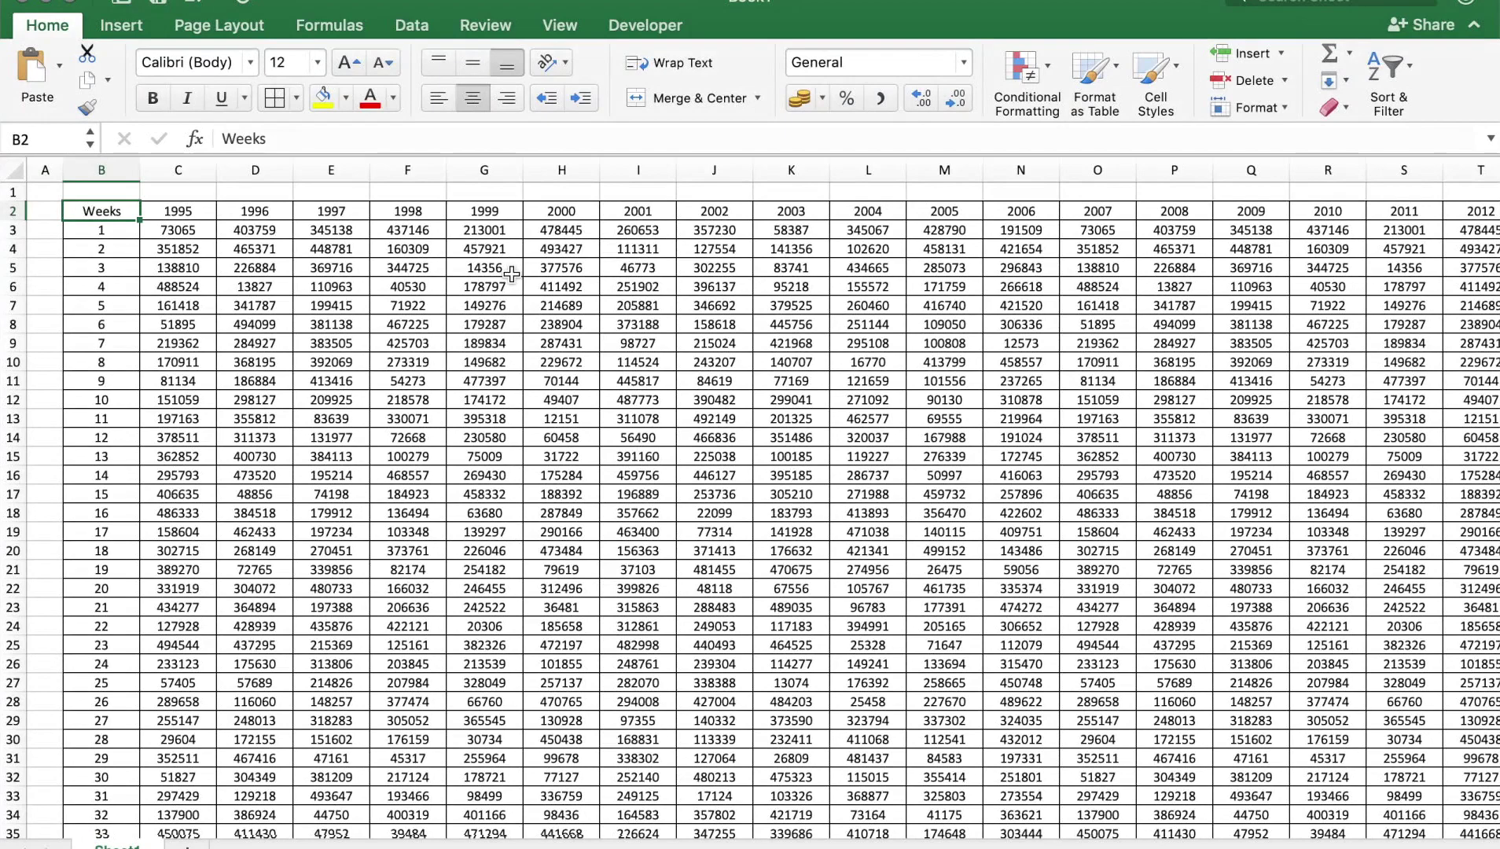
Step: Check that the year headings run from 1995 to 2018 across the table
click(191, 208)
scroll(191, 206, right, 1)
scroll(191, 206, right, 7)
click(1379, 211)
scroll(925, 469, left, 8)
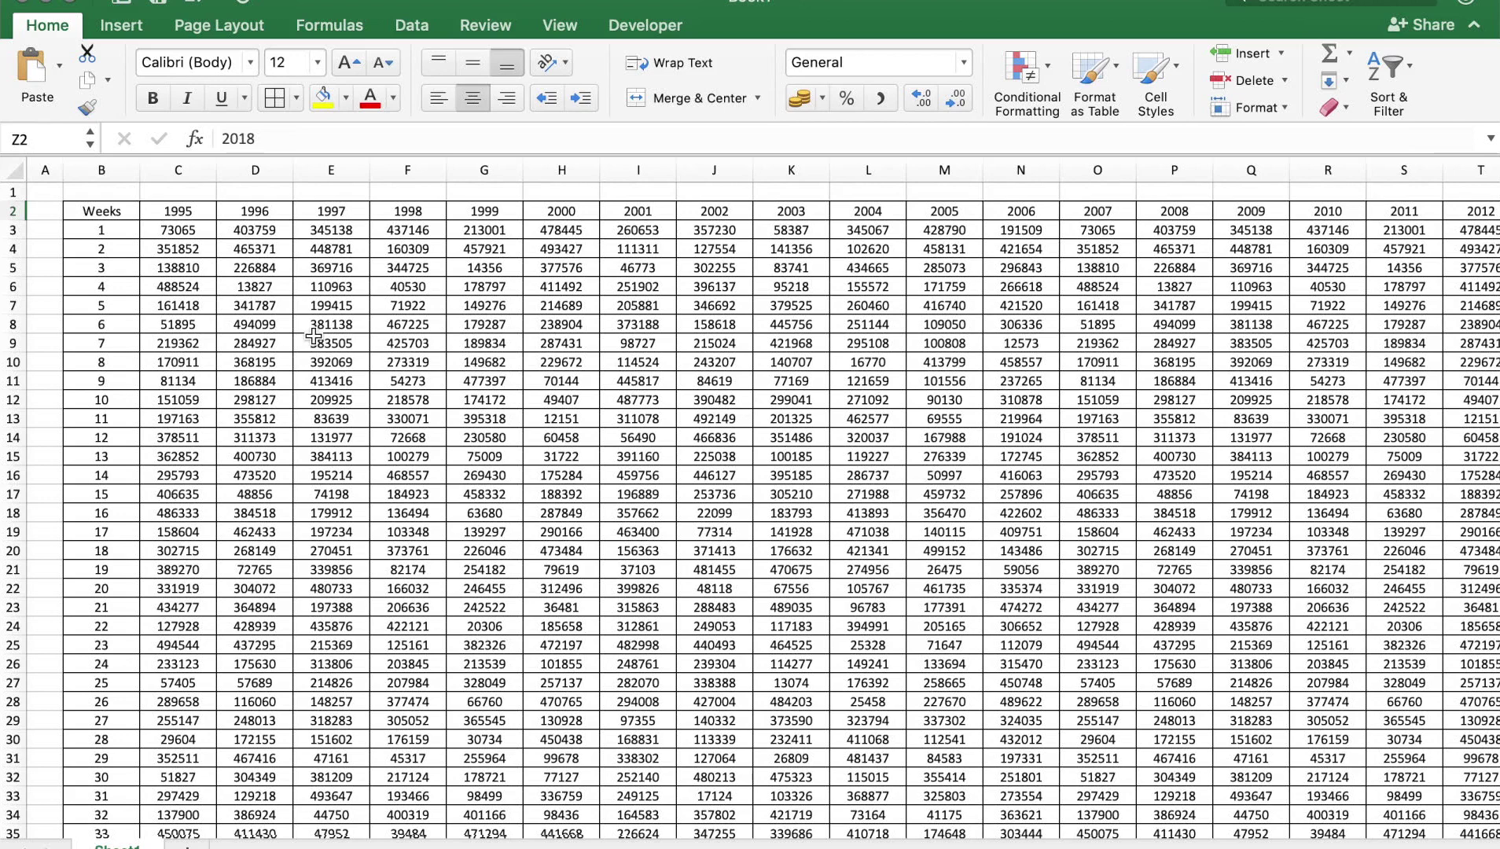
Step: Preview the printout, trying portrait and fit-to-one-page, then keep landscape unscaled without printing
click(118, 0)
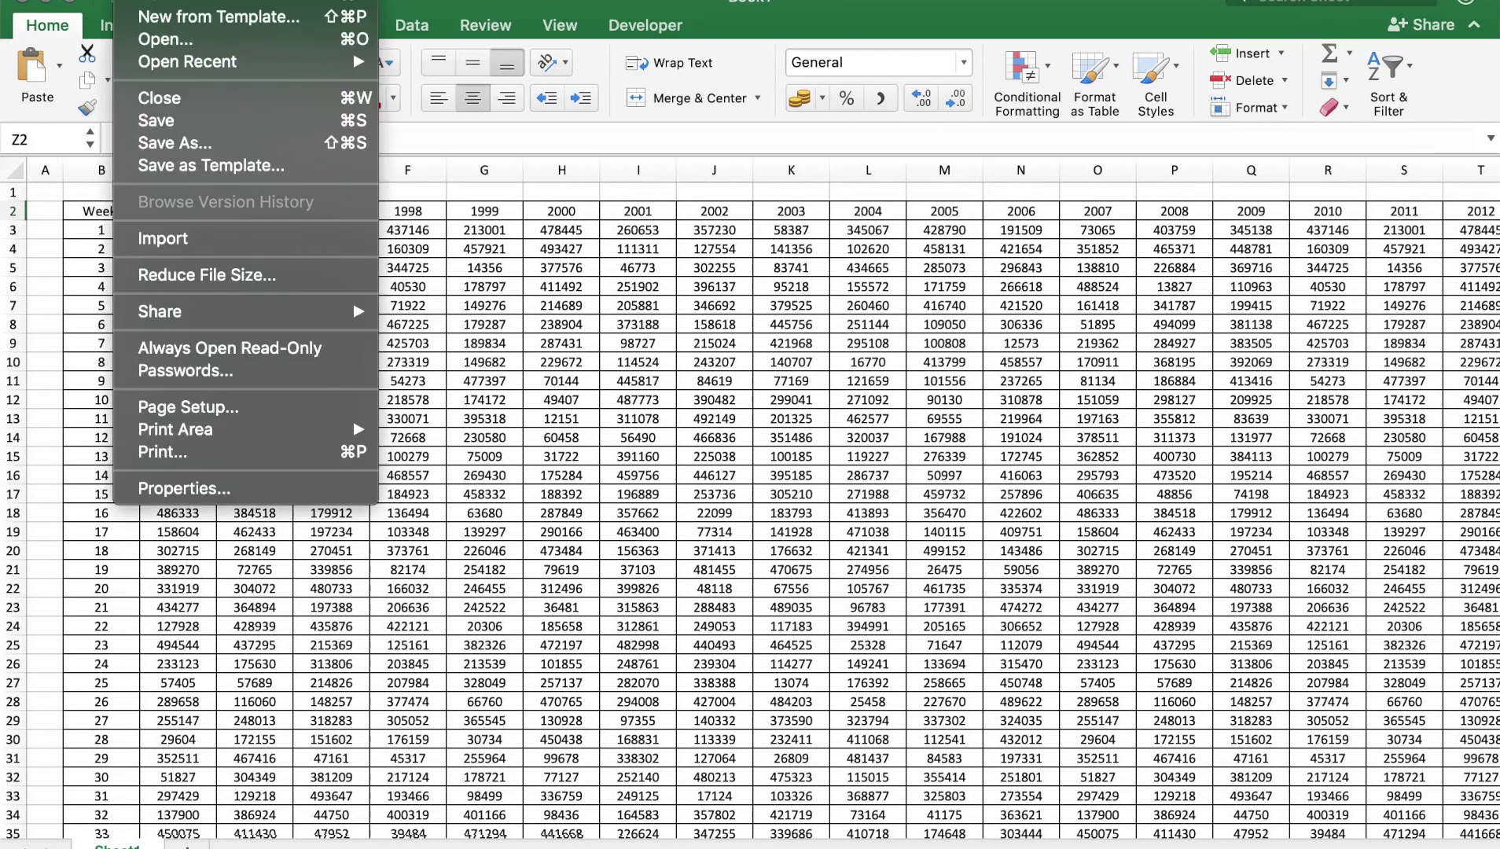
click(226, 459)
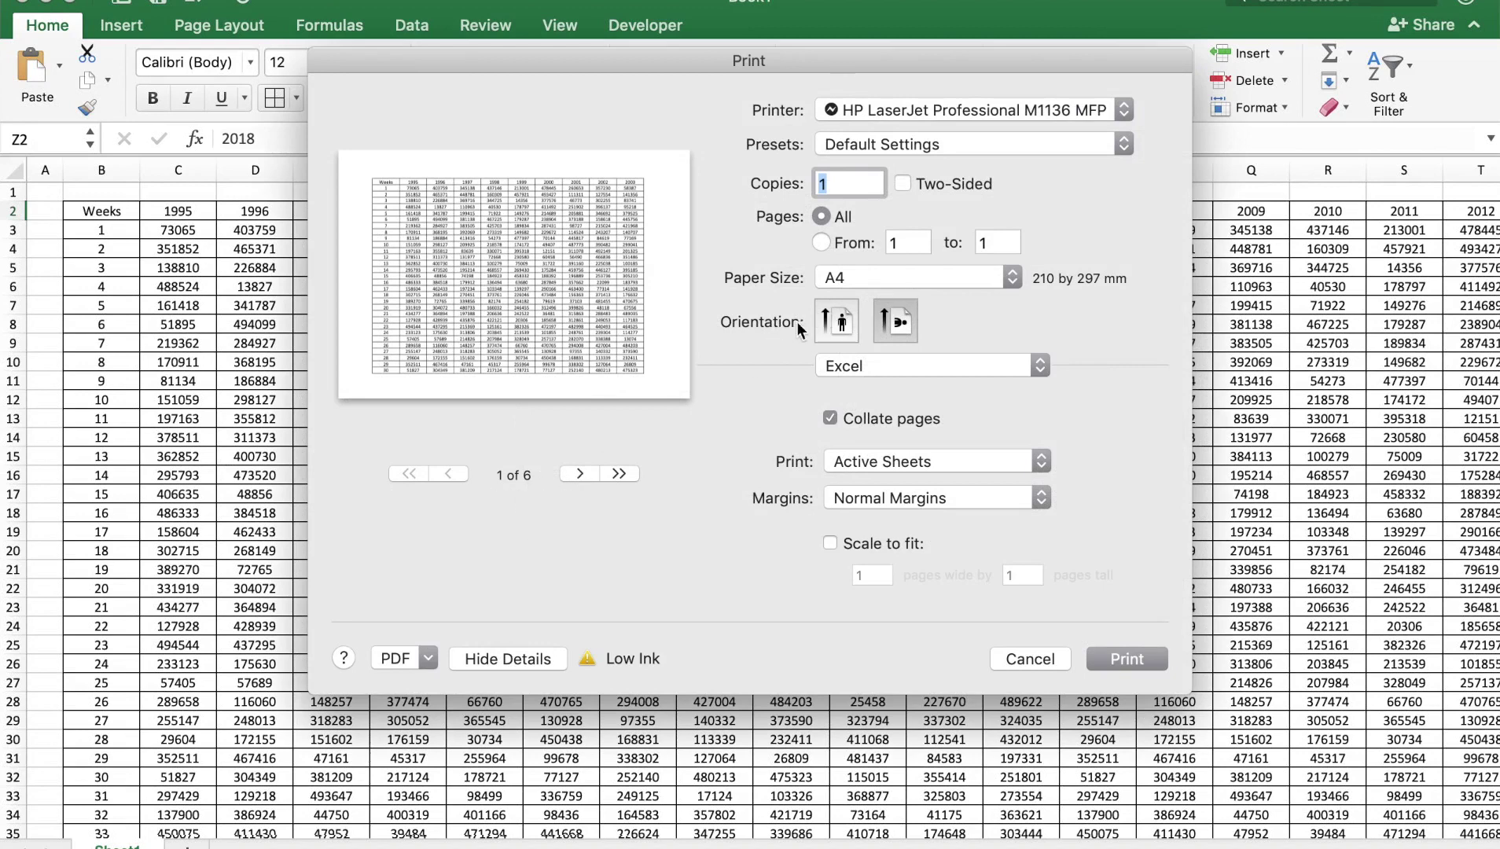
click(838, 323)
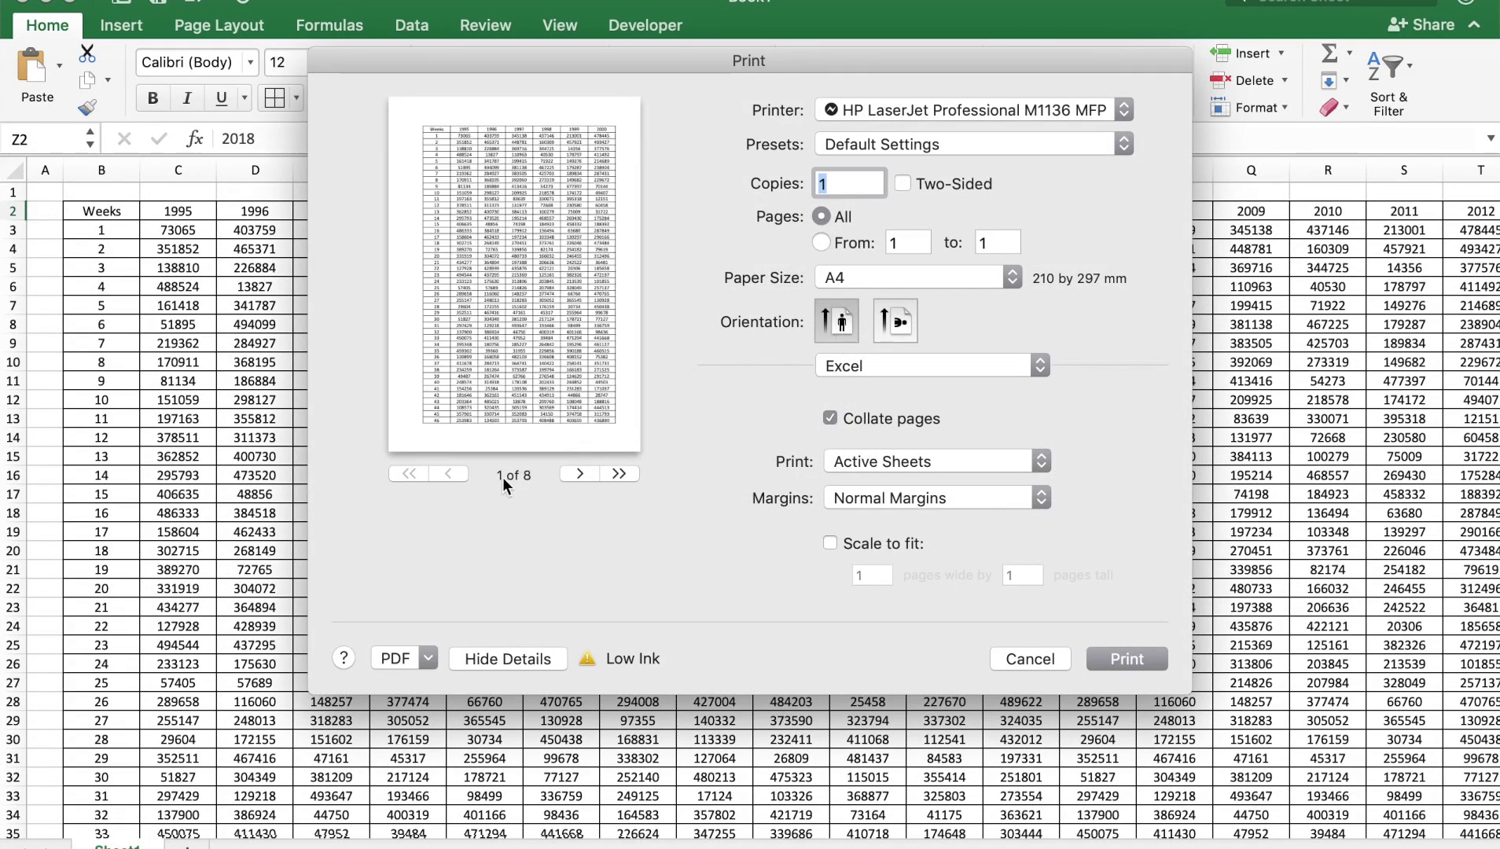
click(884, 332)
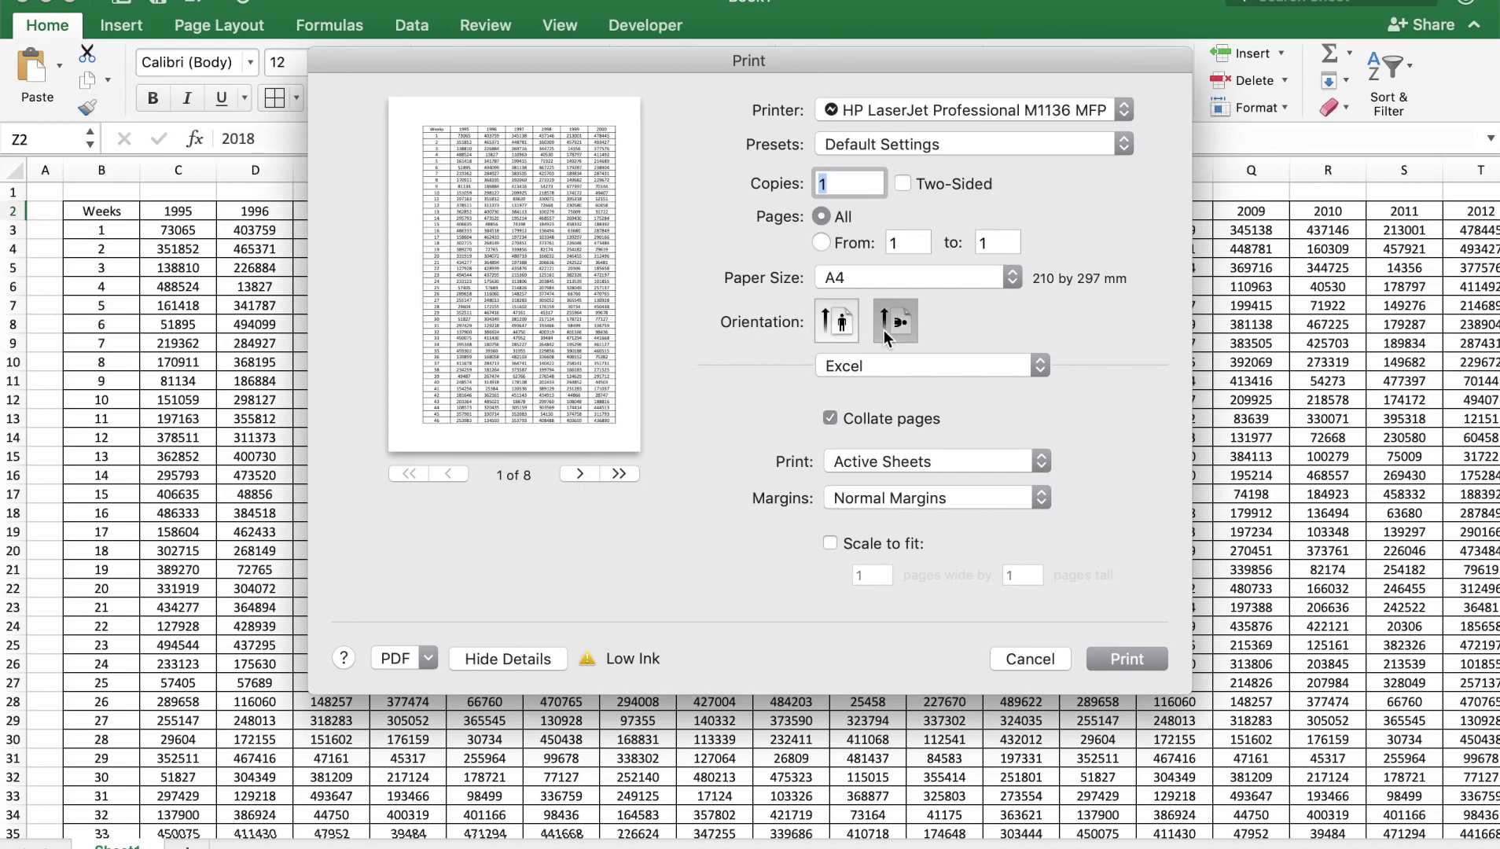
click(830, 547)
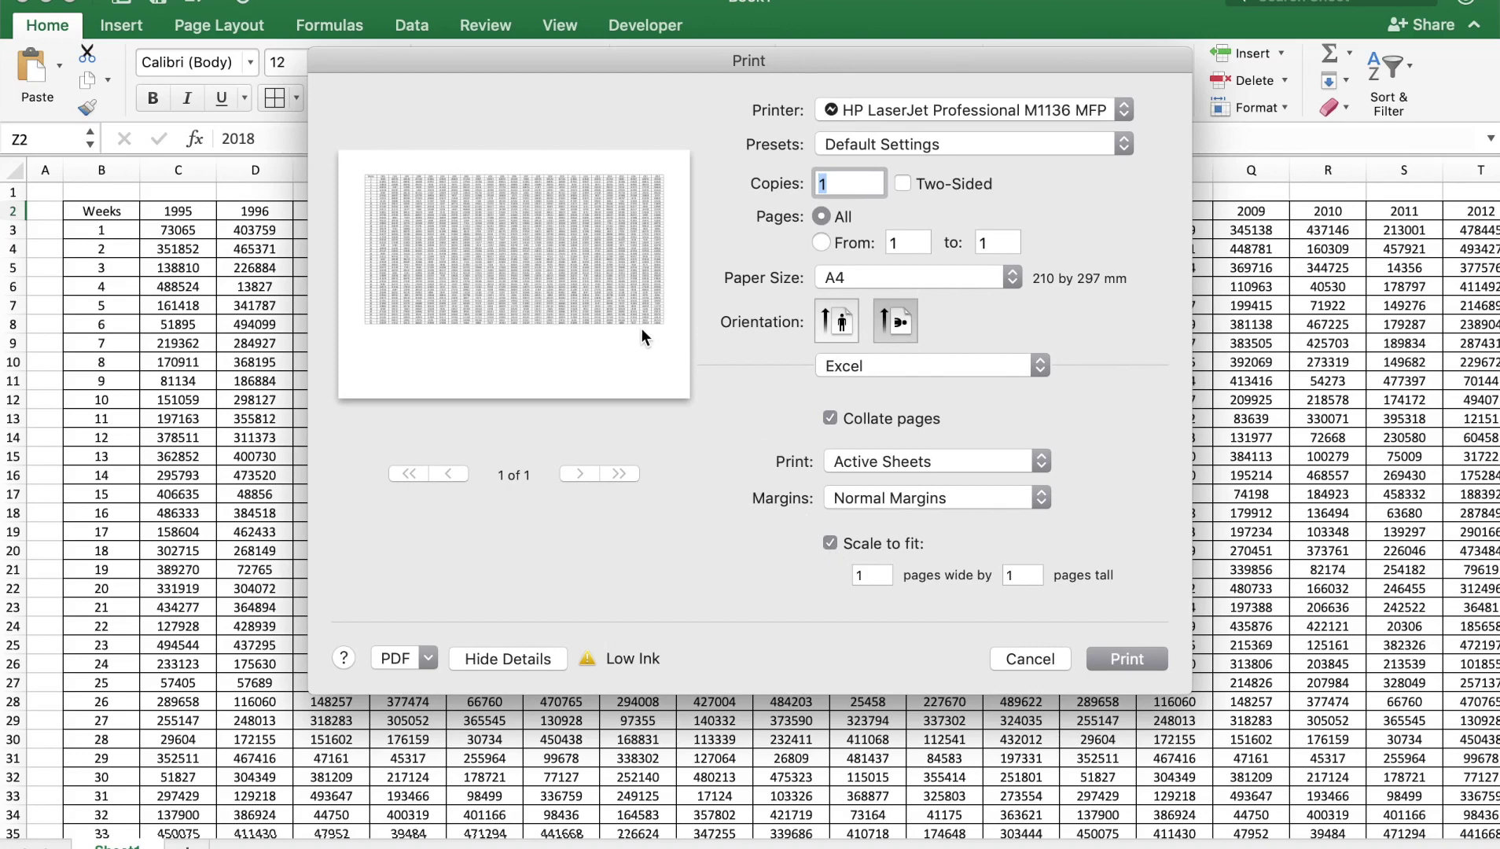
click(829, 544)
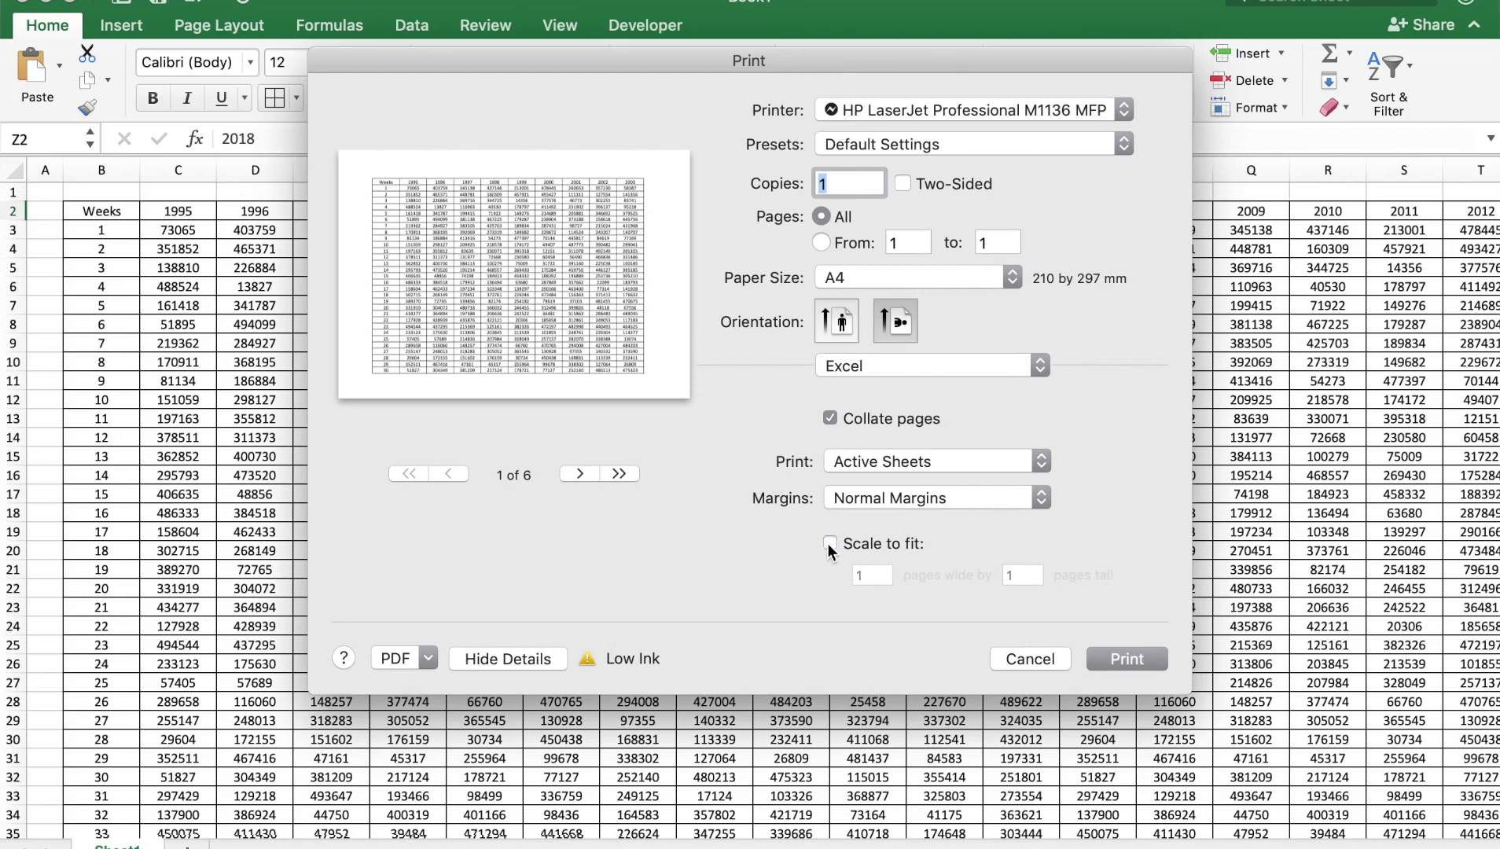
click(1027, 658)
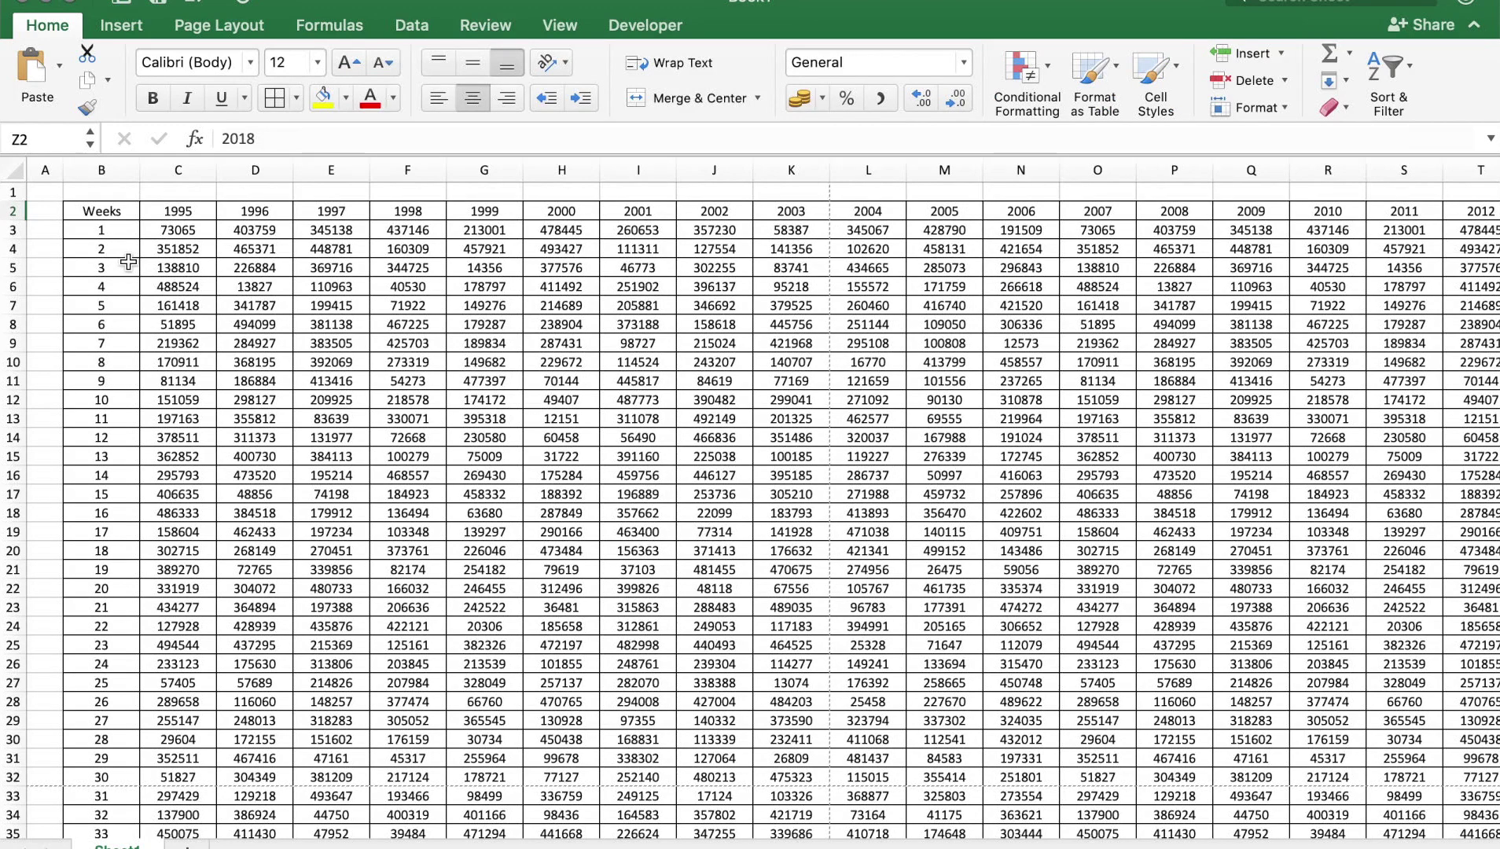
Step: In Page Setup, repeat rows $1:$2 at top and columns $A:$B at left
click(238, 26)
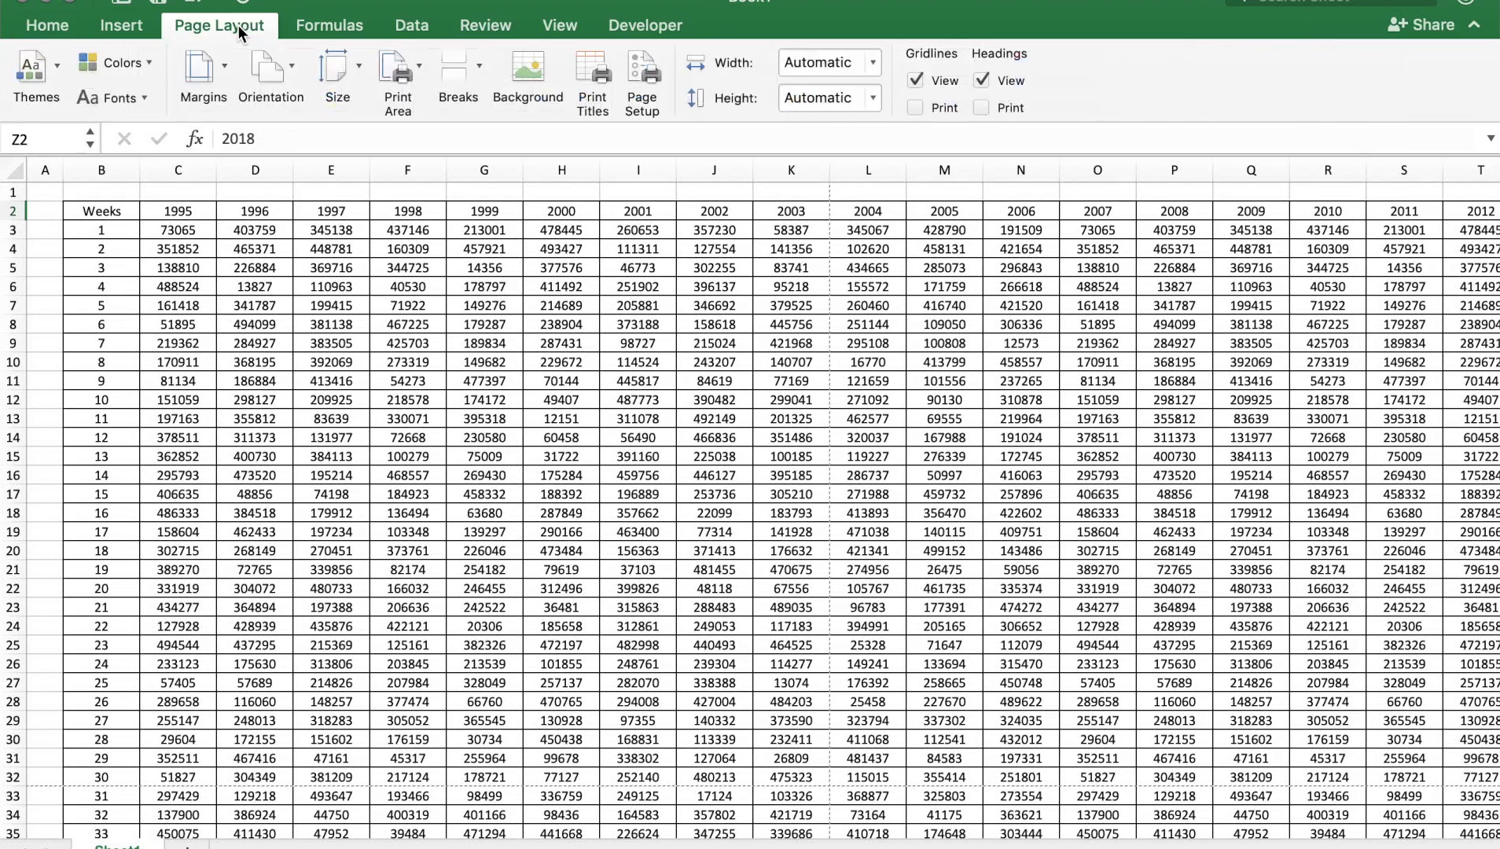
click(632, 69)
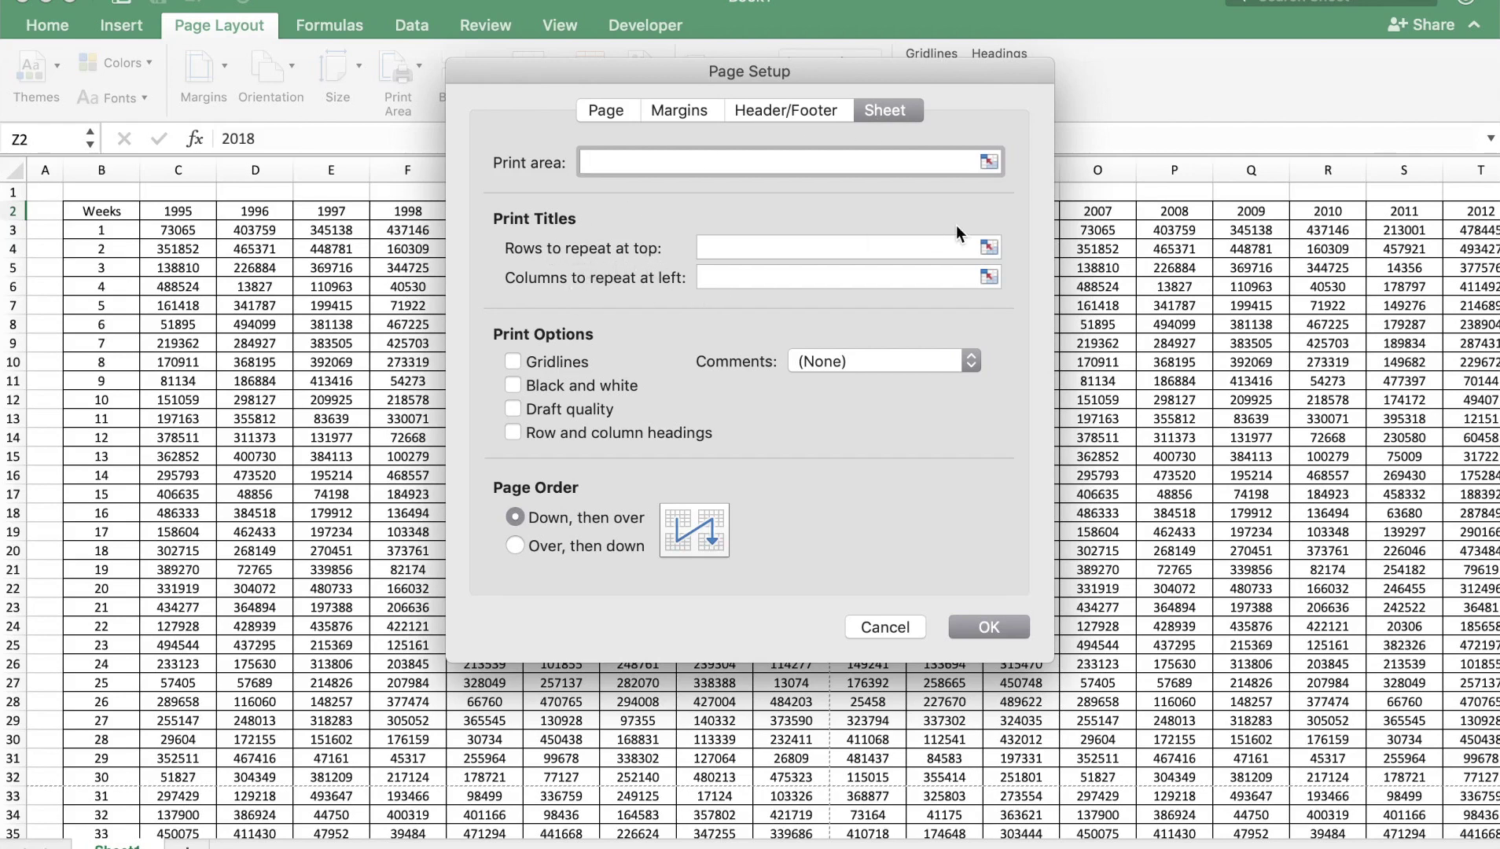
click(989, 248)
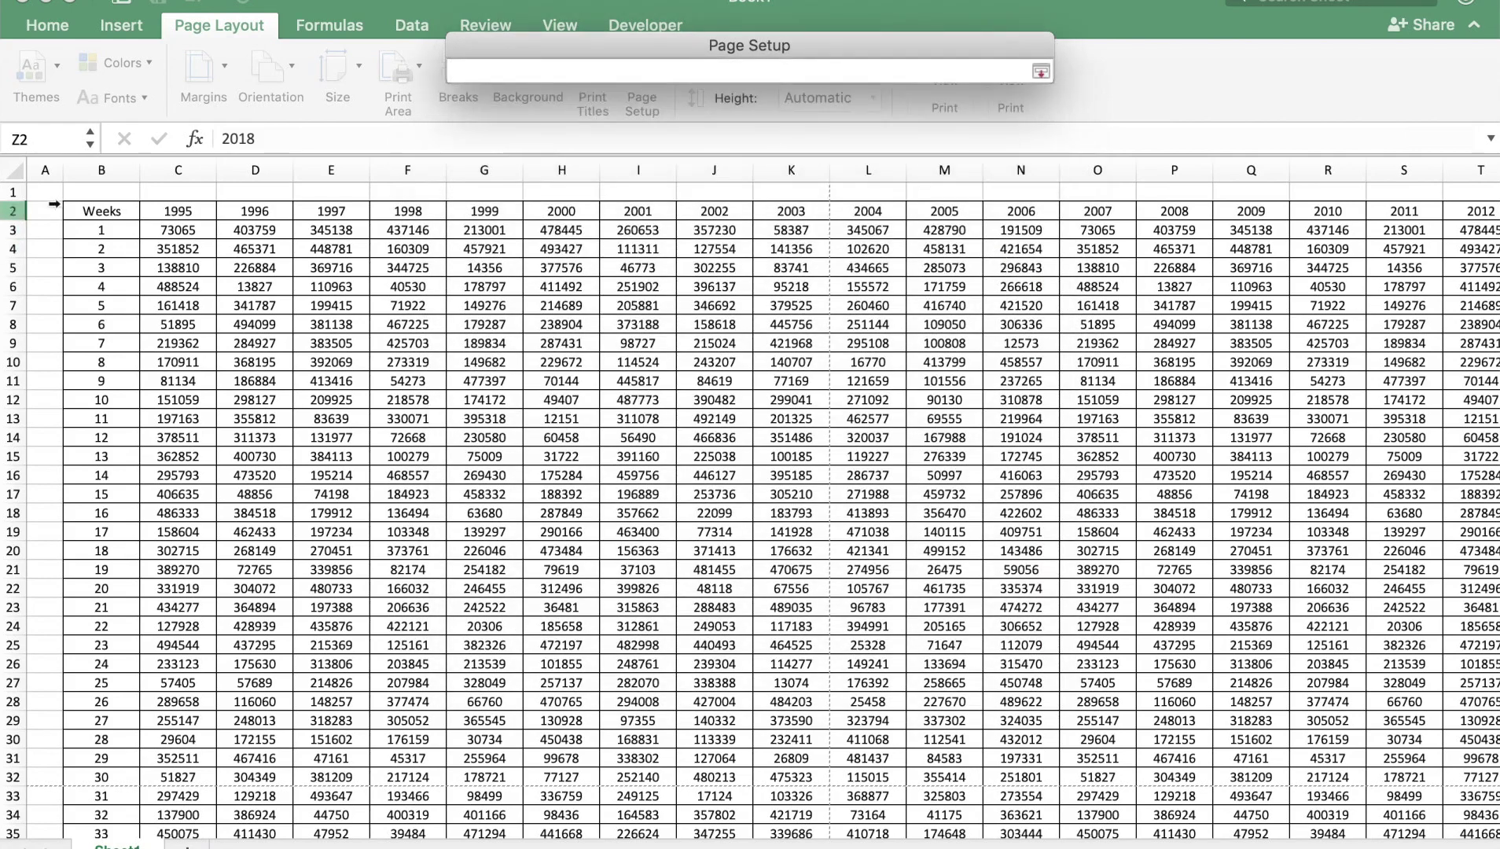
drag(14, 191, 11, 216)
key(Return)
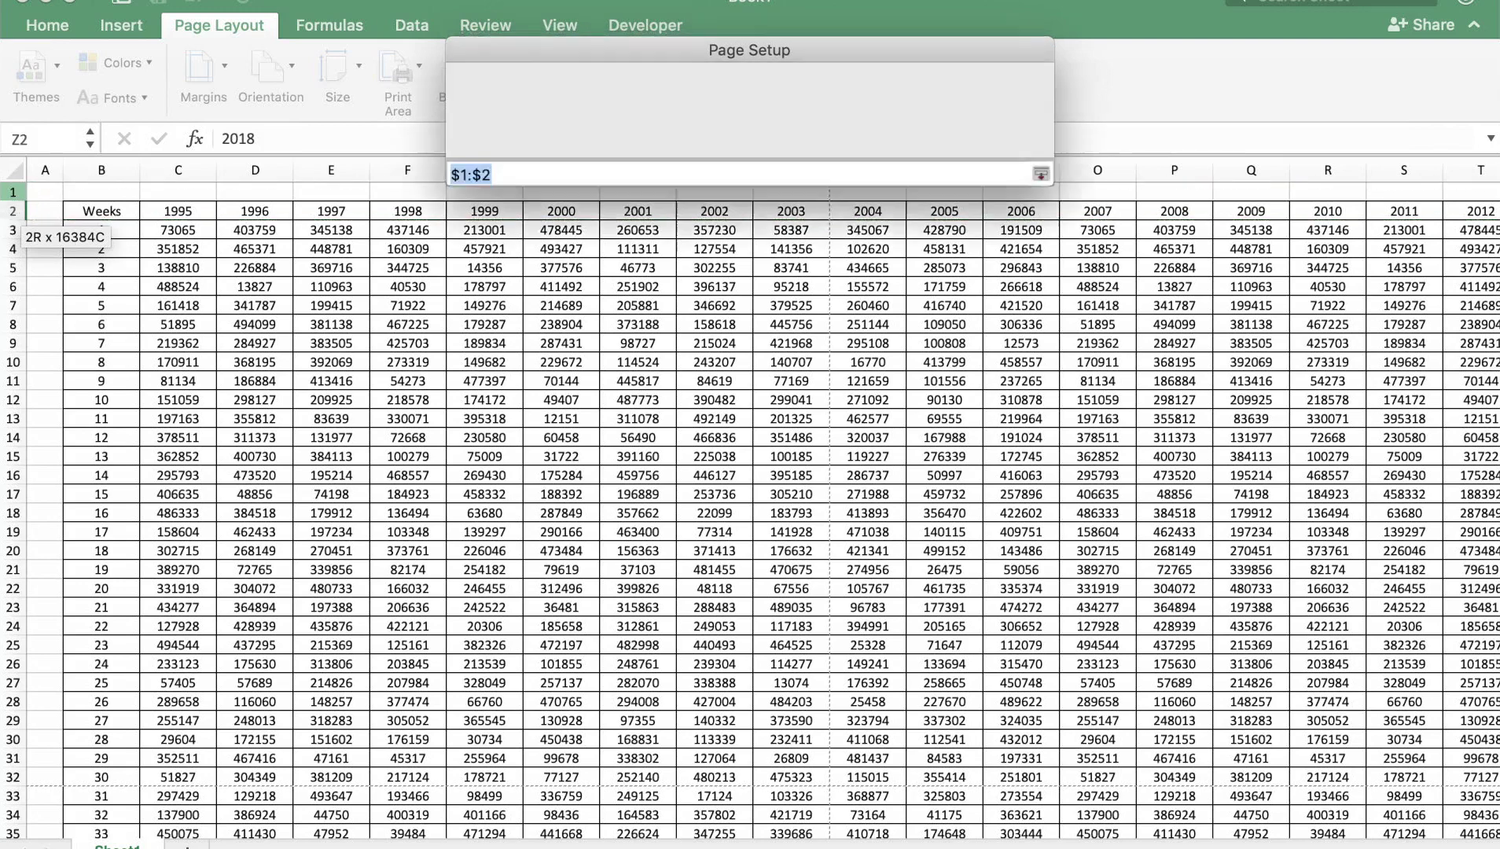
click(989, 278)
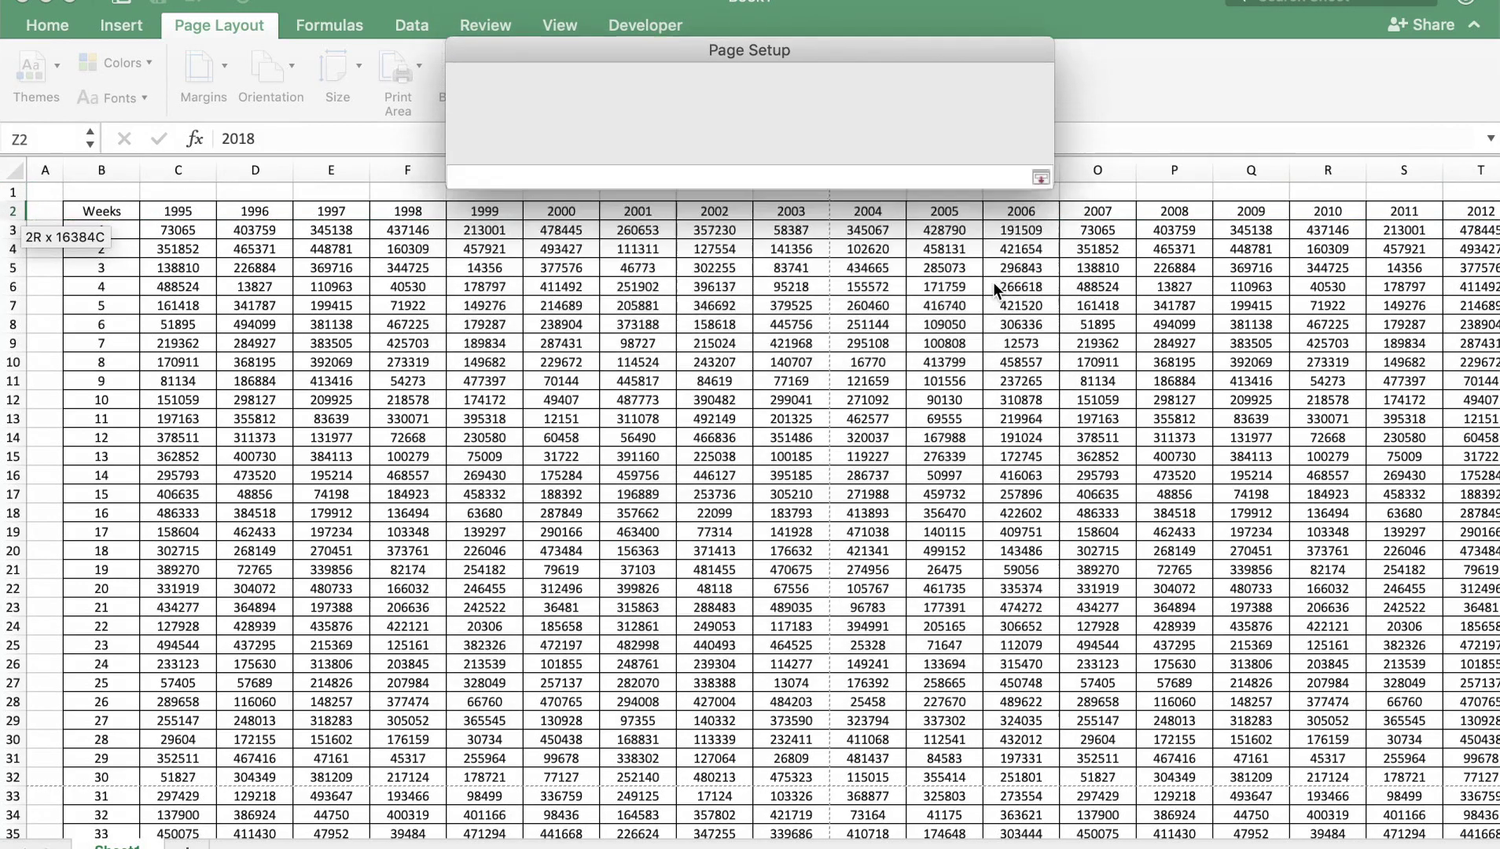
click(42, 169)
drag(42, 170, 110, 170)
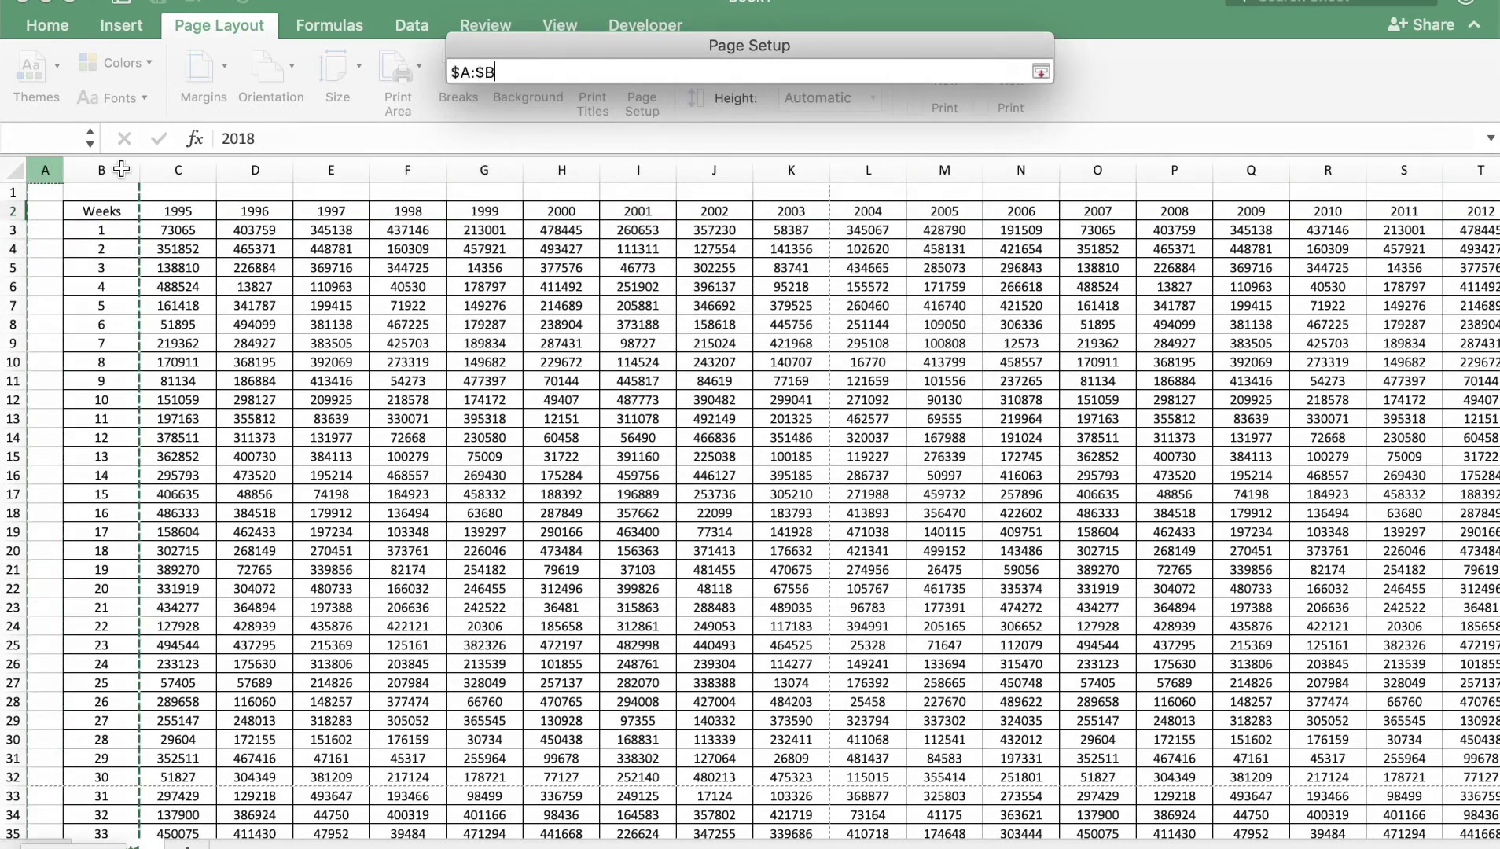
key(Return)
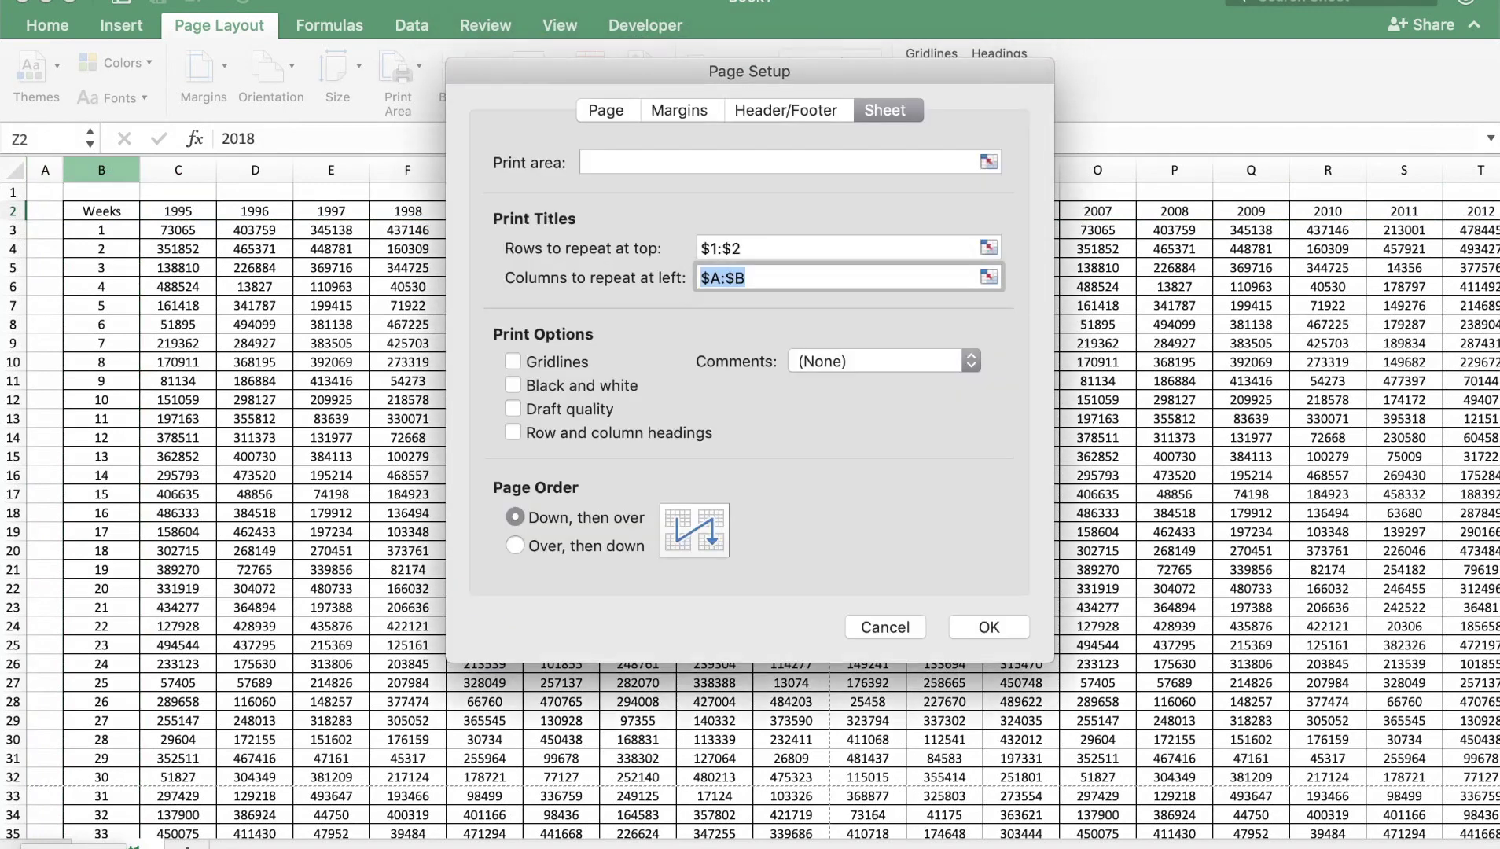
click(989, 628)
click(118, 1)
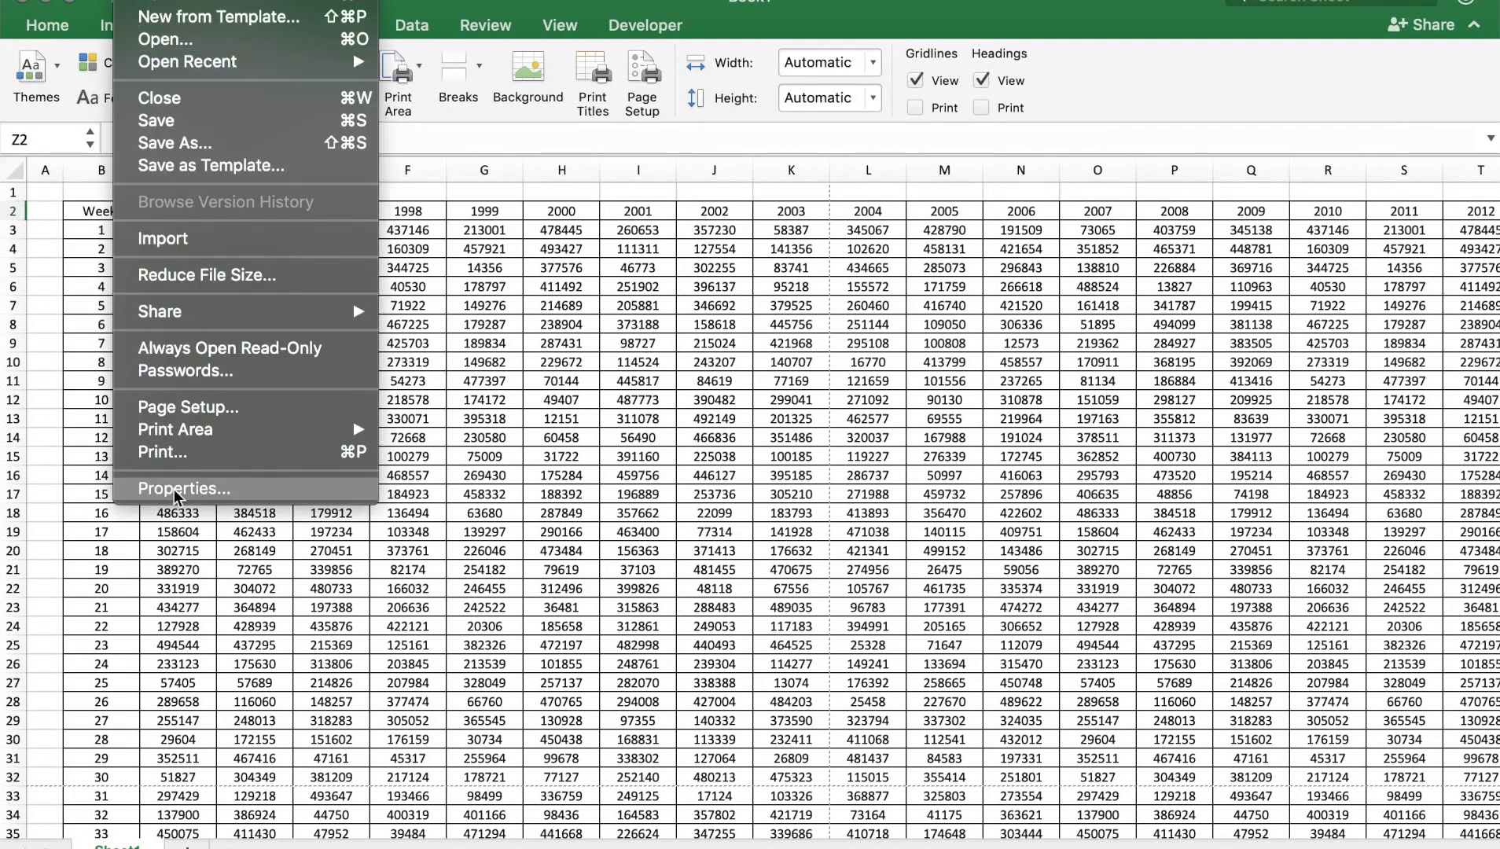
Step: Page through preview pages 2–4 to confirm repeated titles, then switch to Portrait and cancel
click(181, 454)
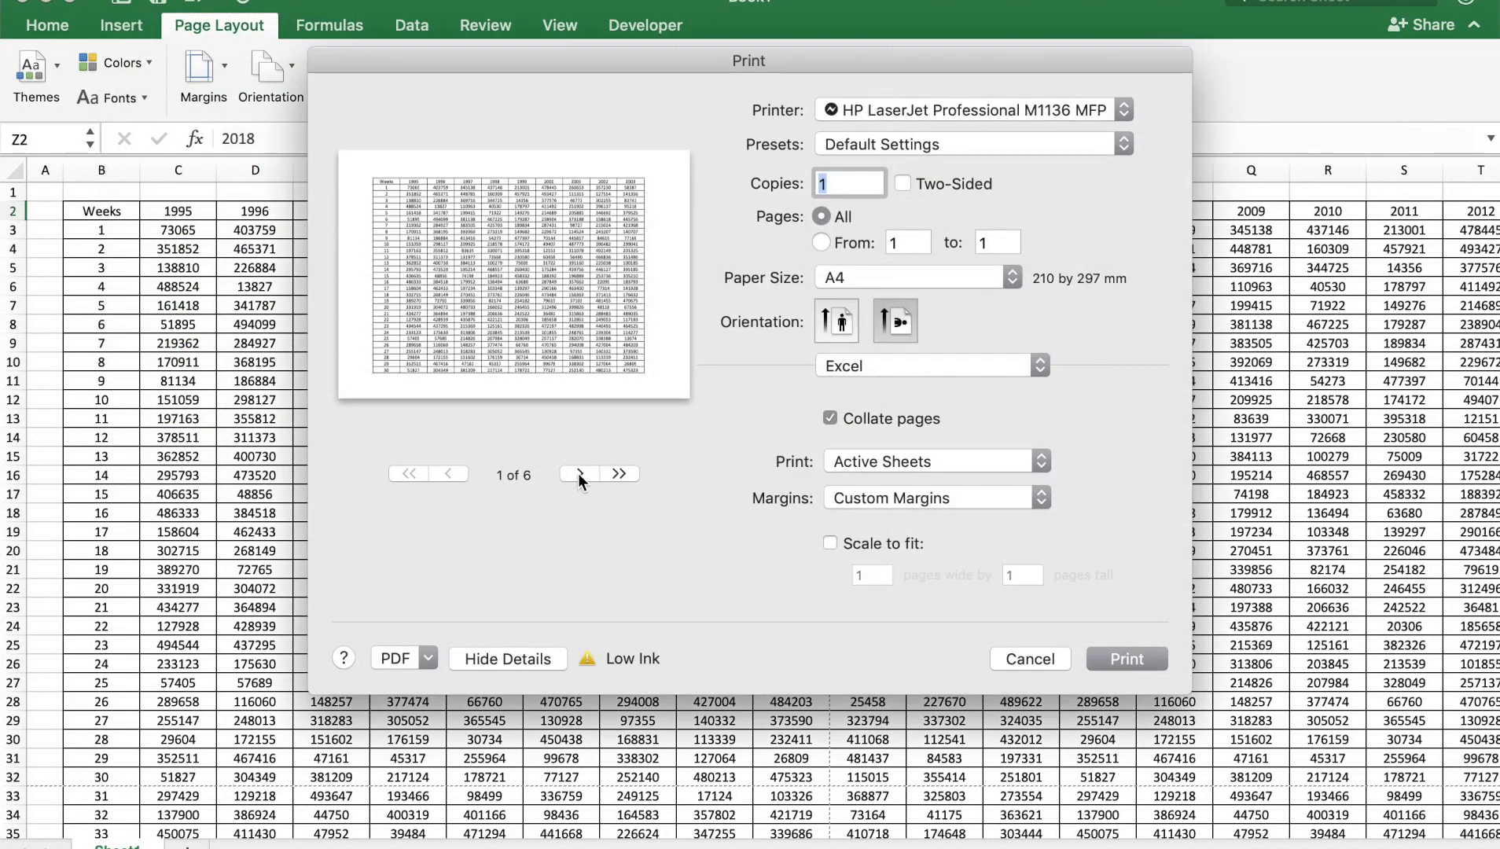
click(580, 473)
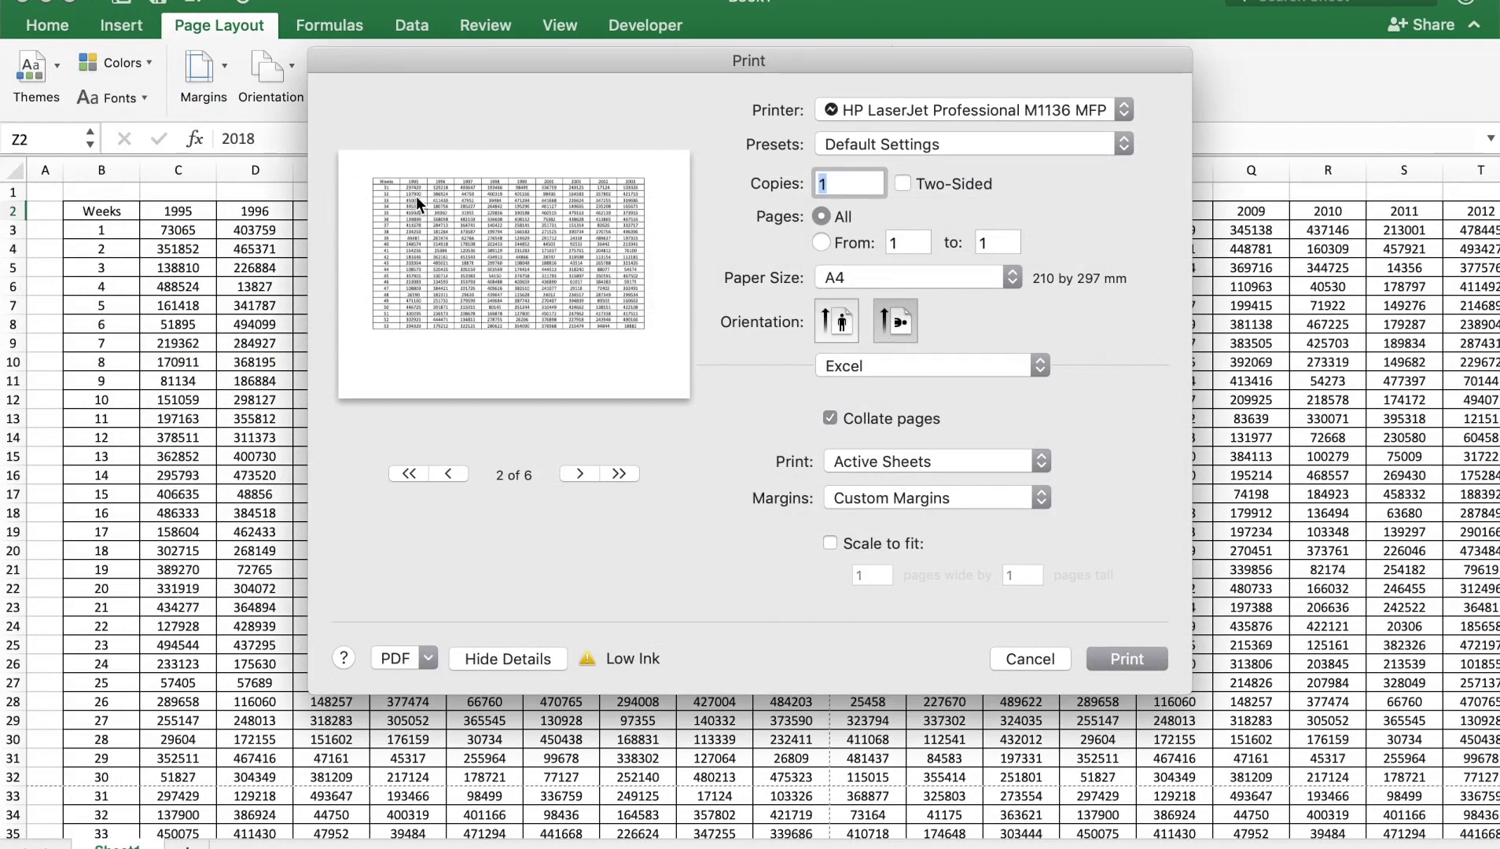
click(580, 473)
click(579, 474)
click(841, 323)
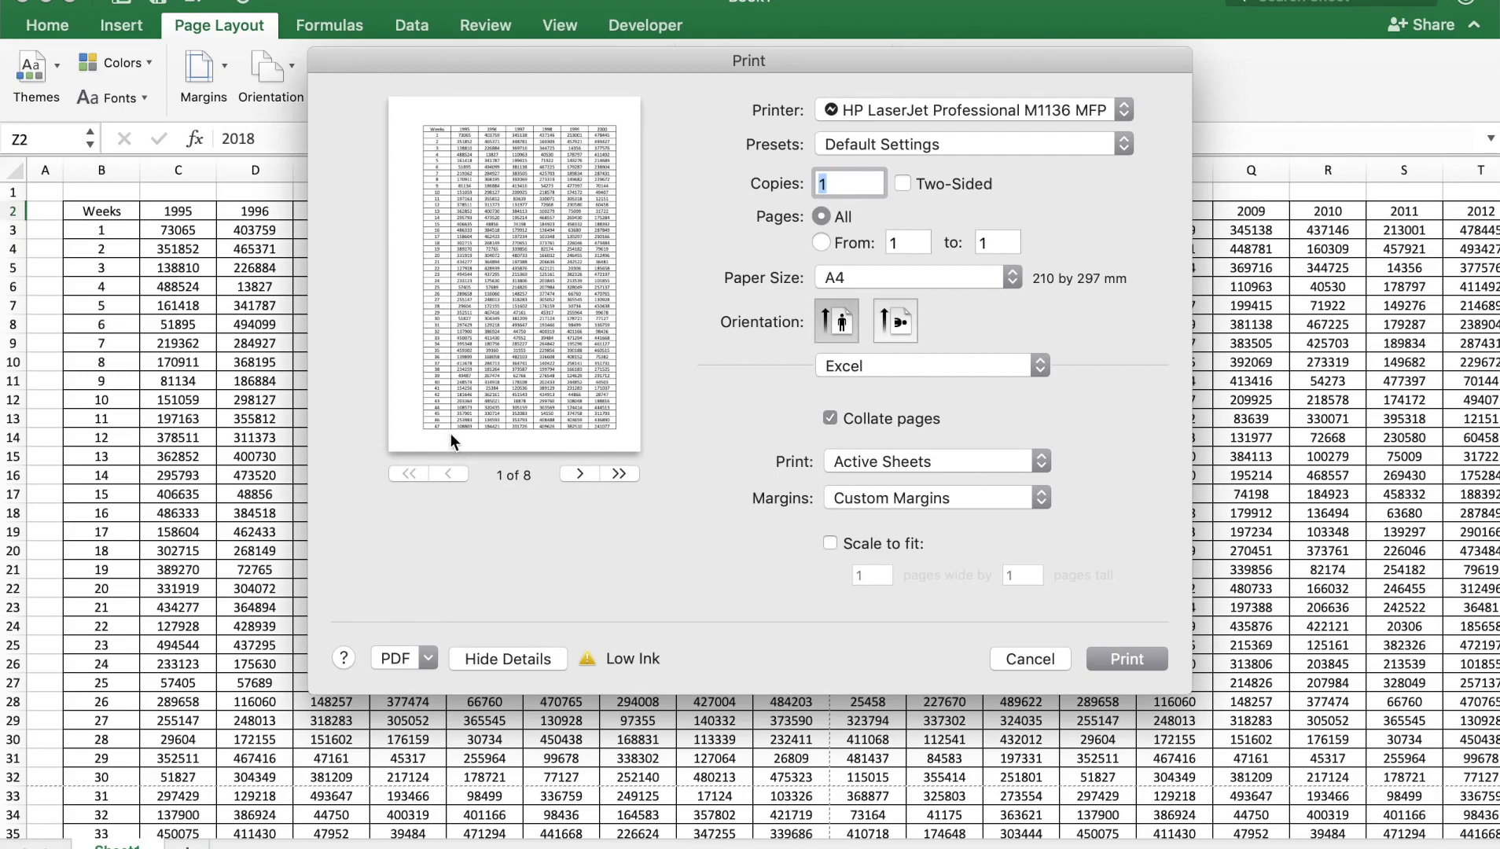
click(1051, 661)
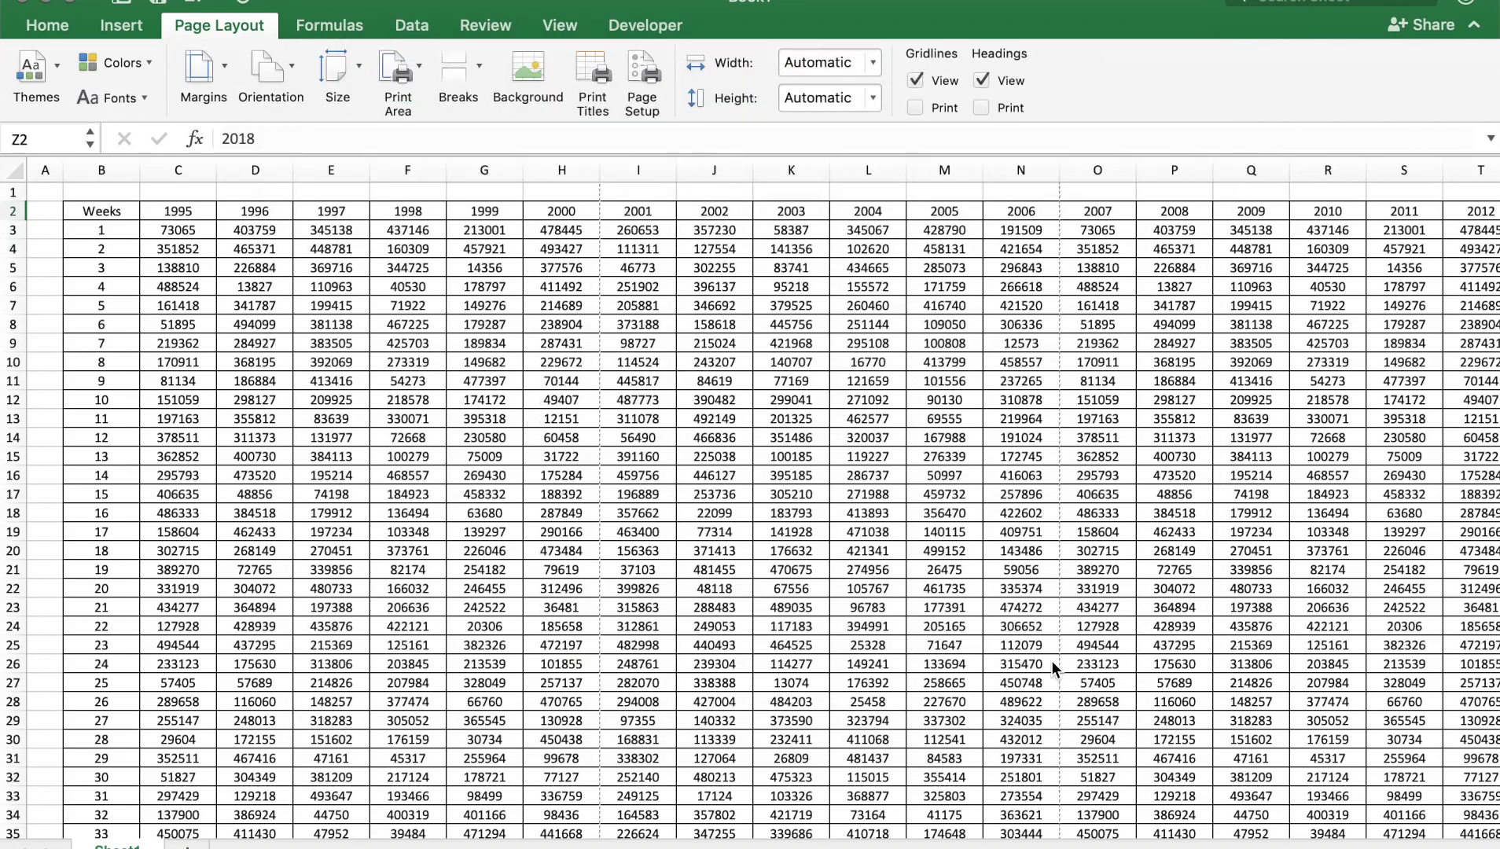
Step: In Page Break Preview, drag the row 49 page break down to the table's bottom edge
click(567, 28)
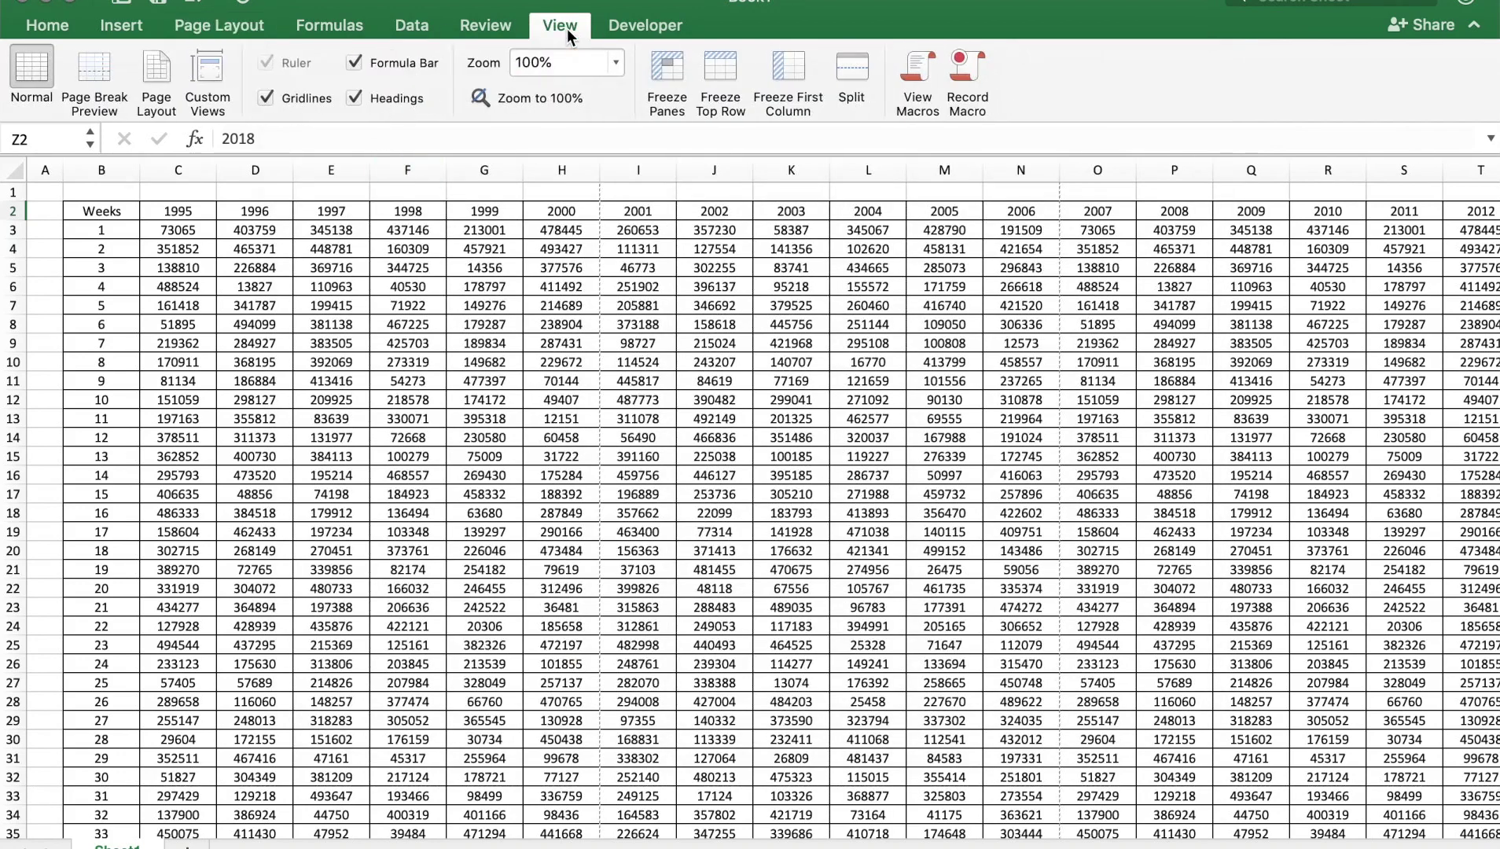
click(100, 74)
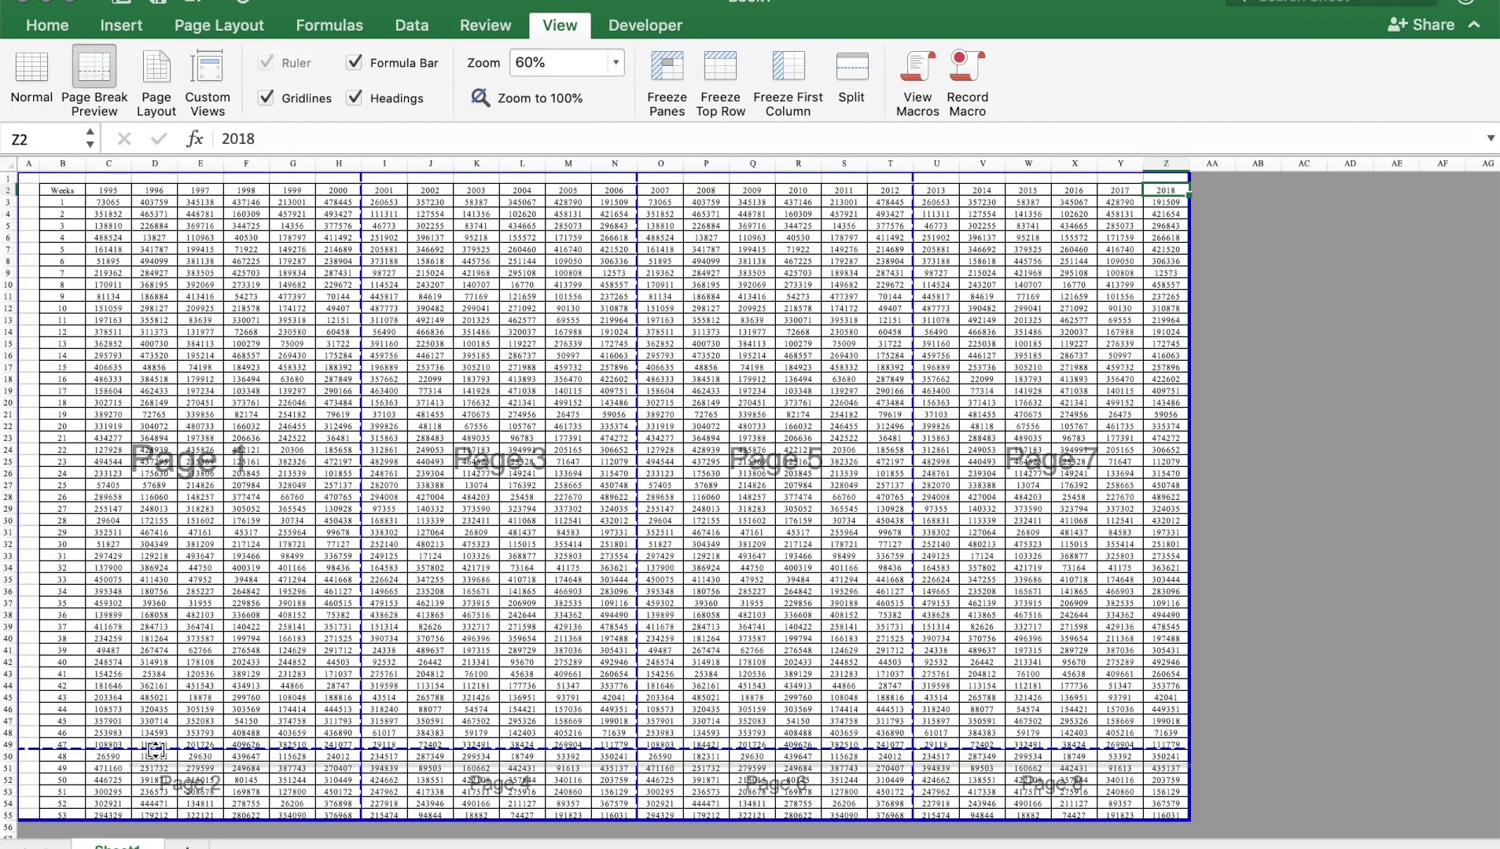
drag(155, 748, 157, 824)
drag(158, 825, 159, 828)
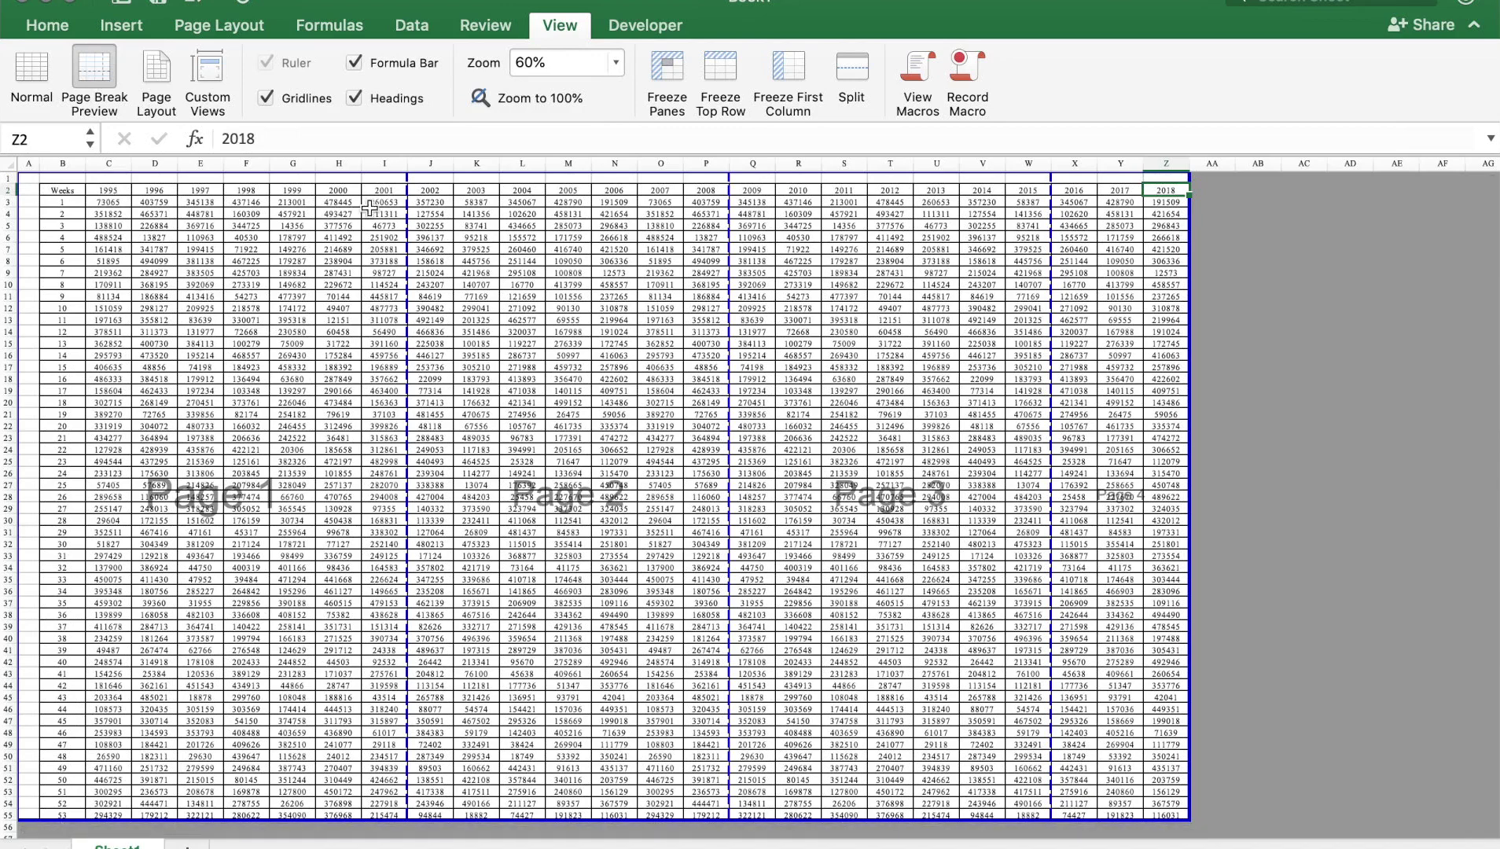
click(138, 0)
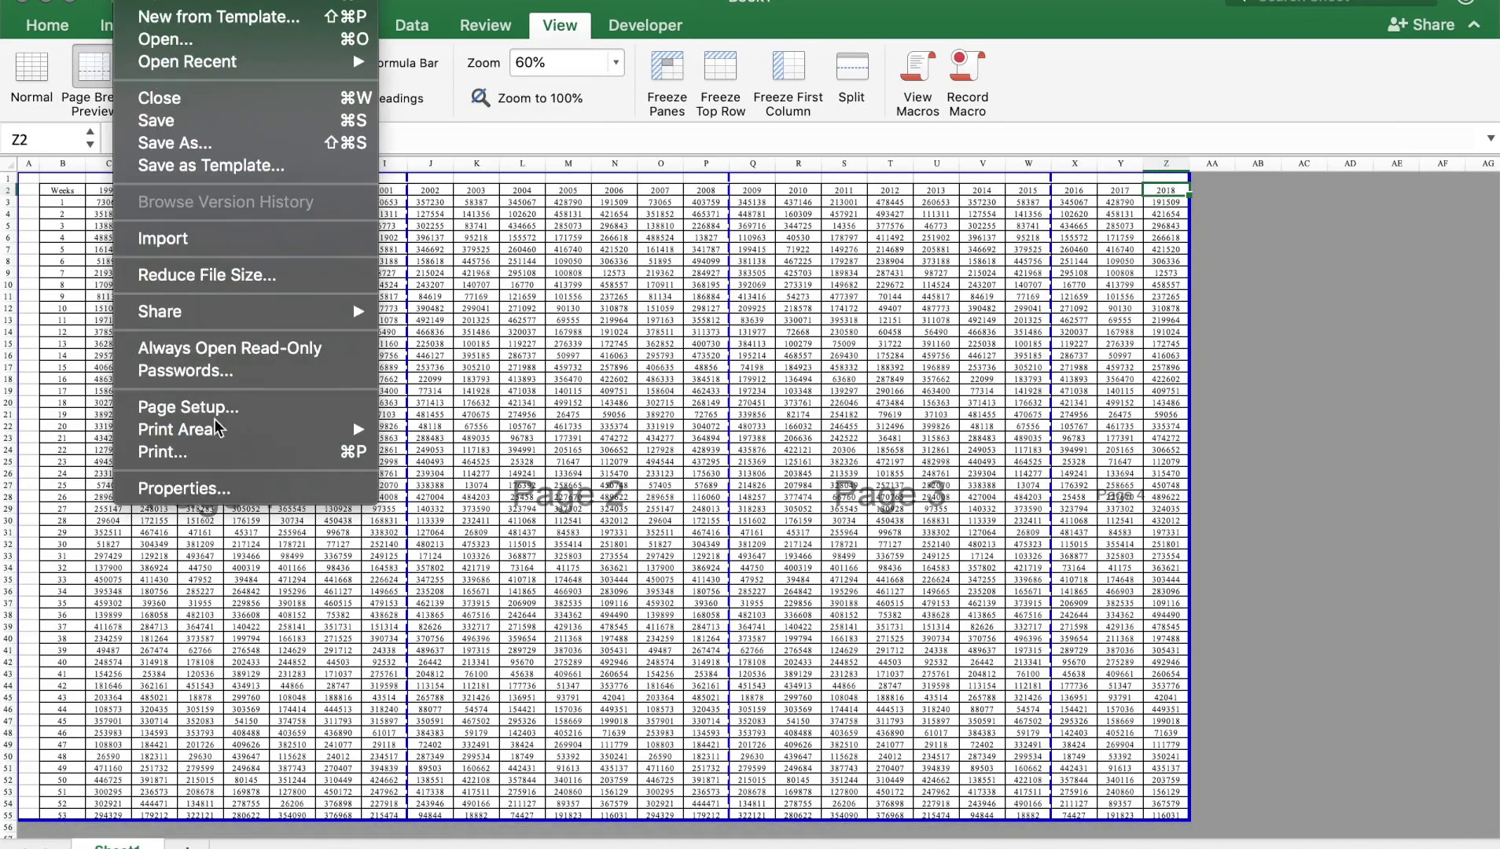
click(215, 459)
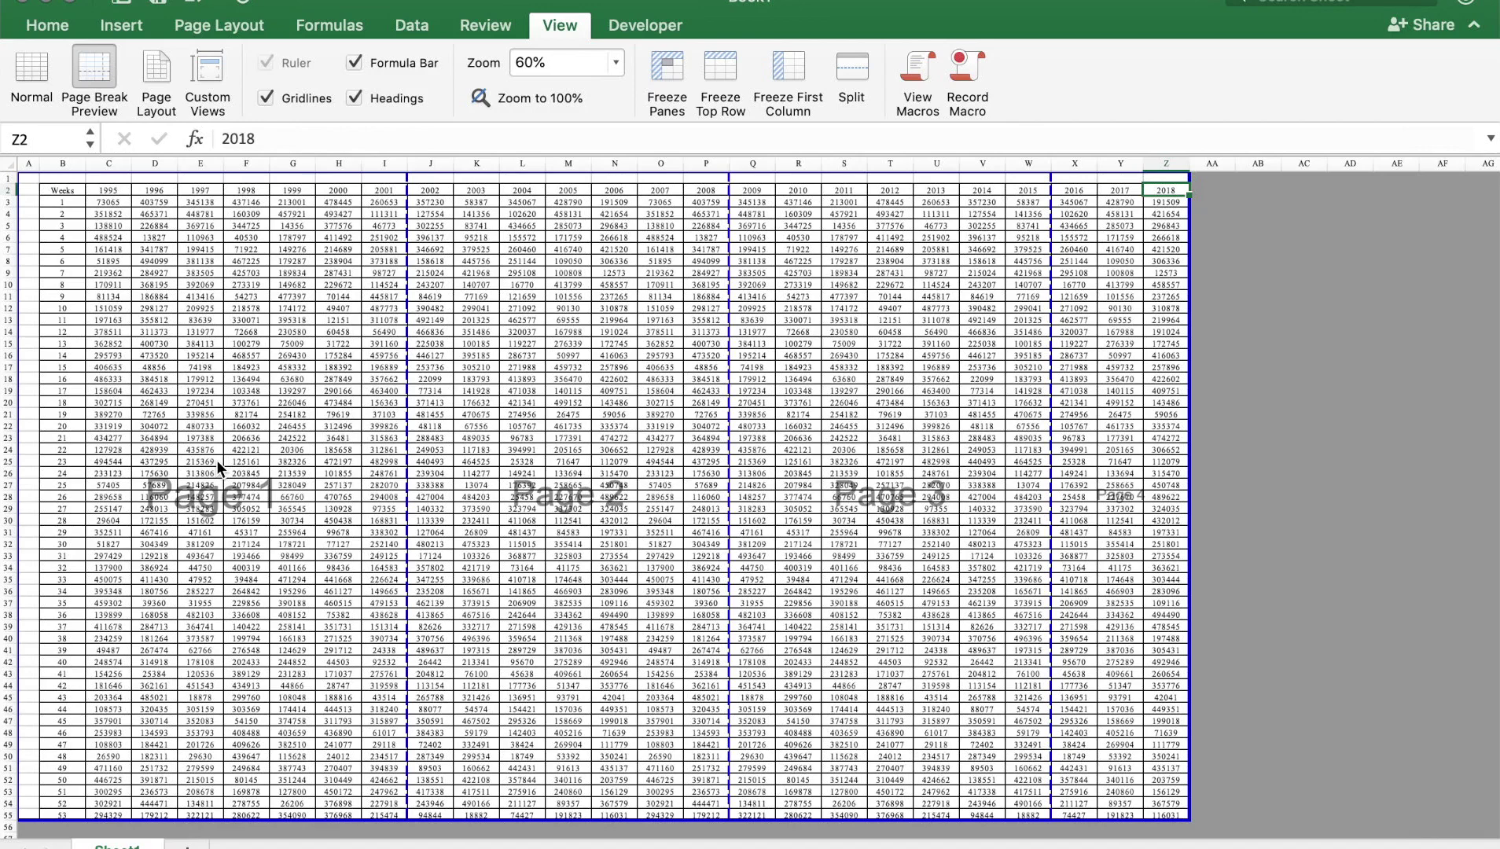